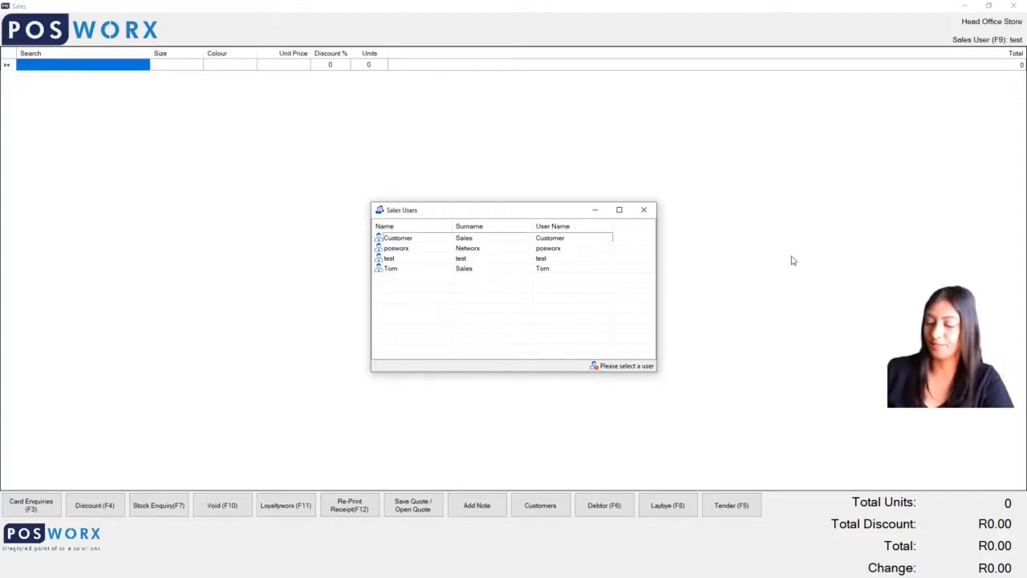
- Dismiss the sales user list, add the XXXL Retail Mens 2 Pack Tees to the sale and set its units to -1
key(Escape)
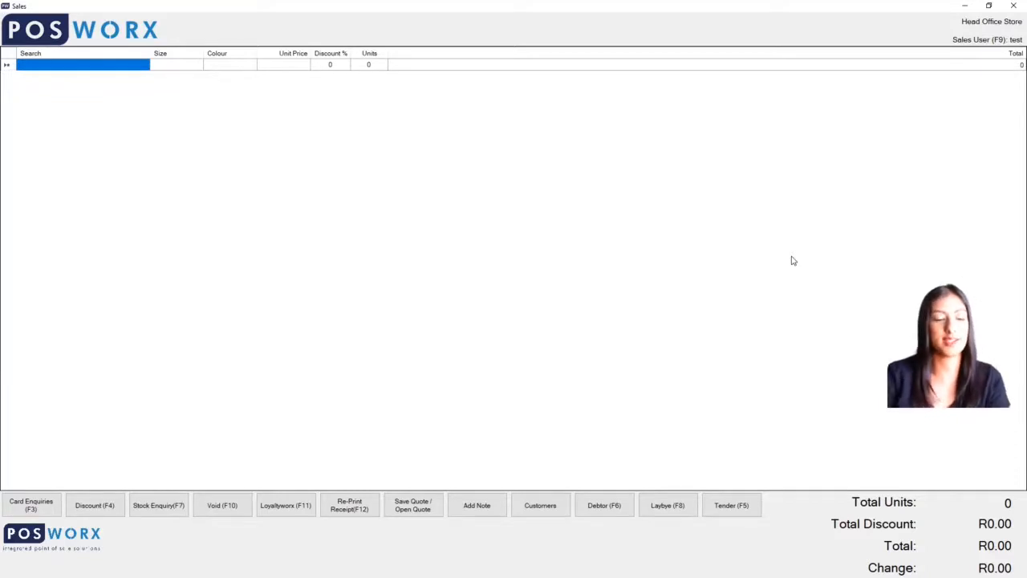
key(Return)
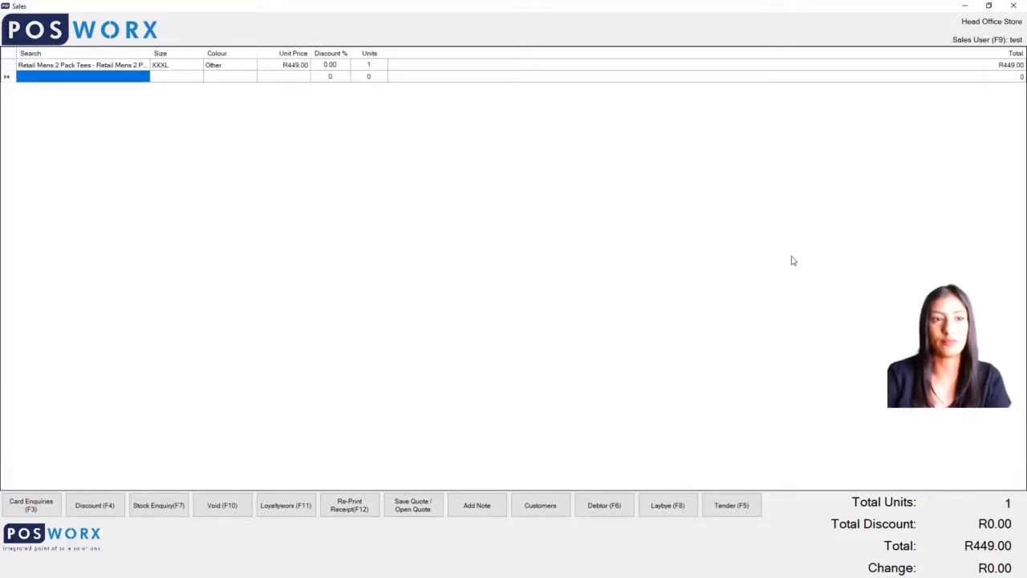
click(369, 66)
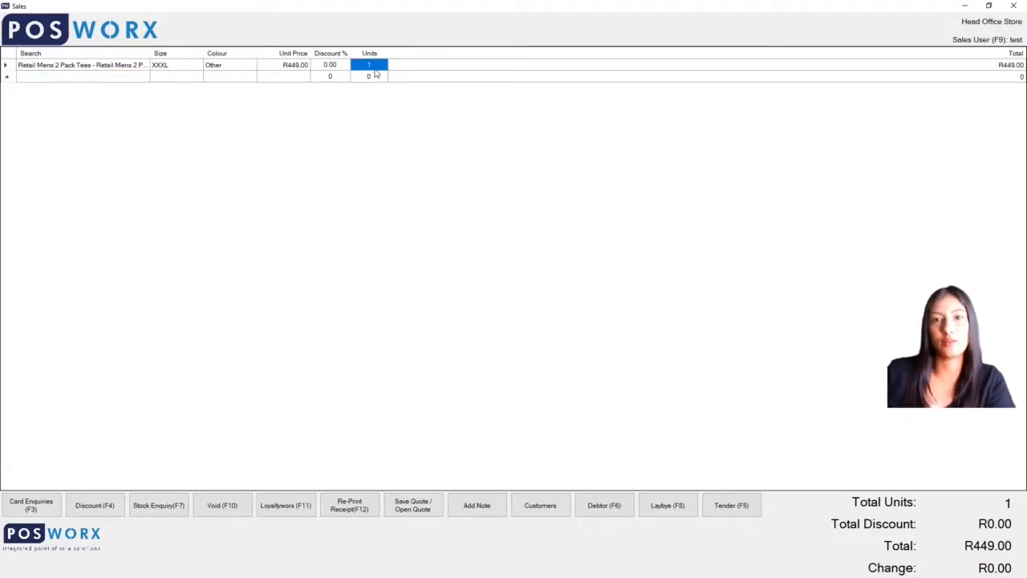
text(-)
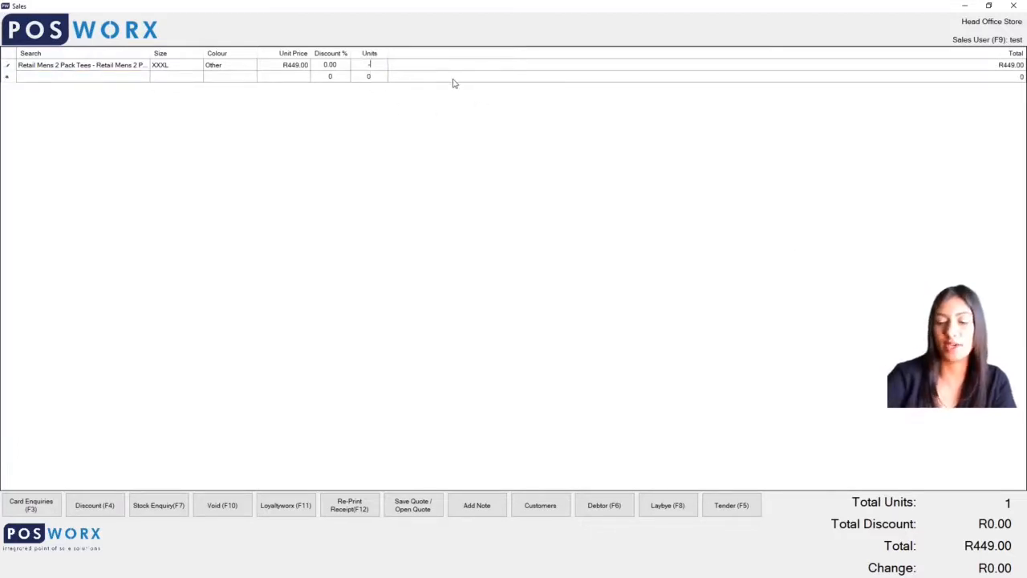
text(1)
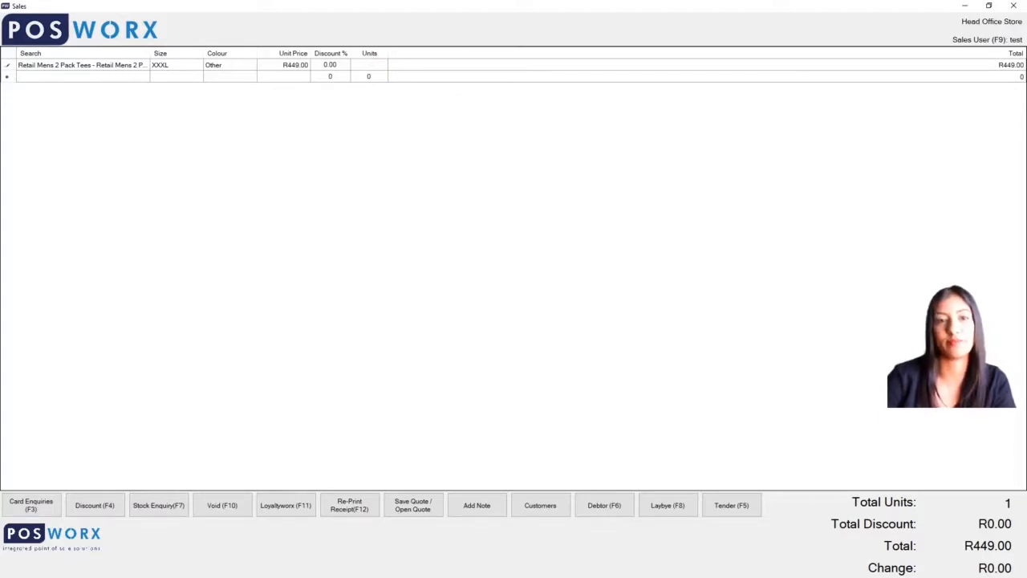
key(Return)
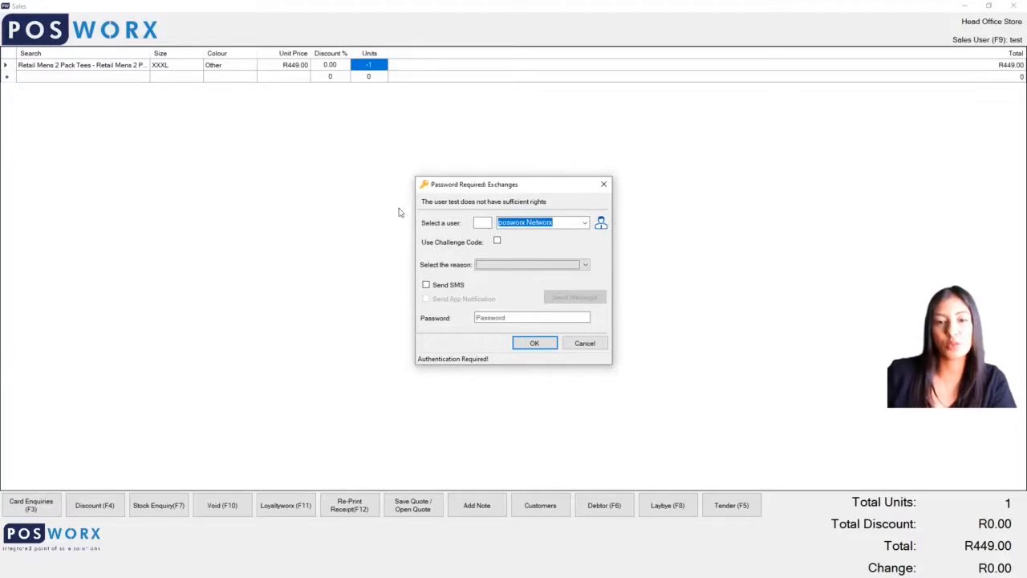
click(587, 268)
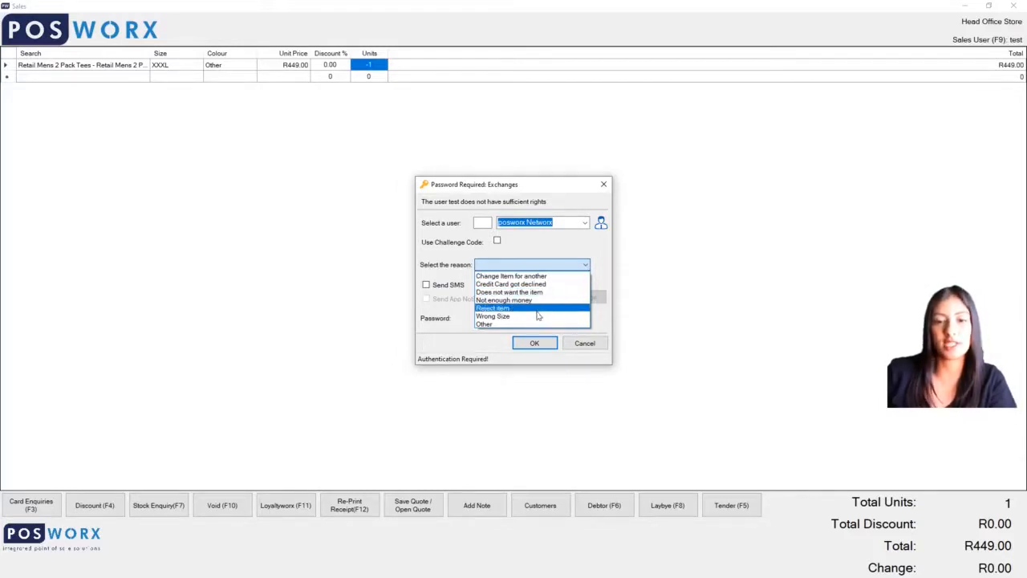
click(508, 323)
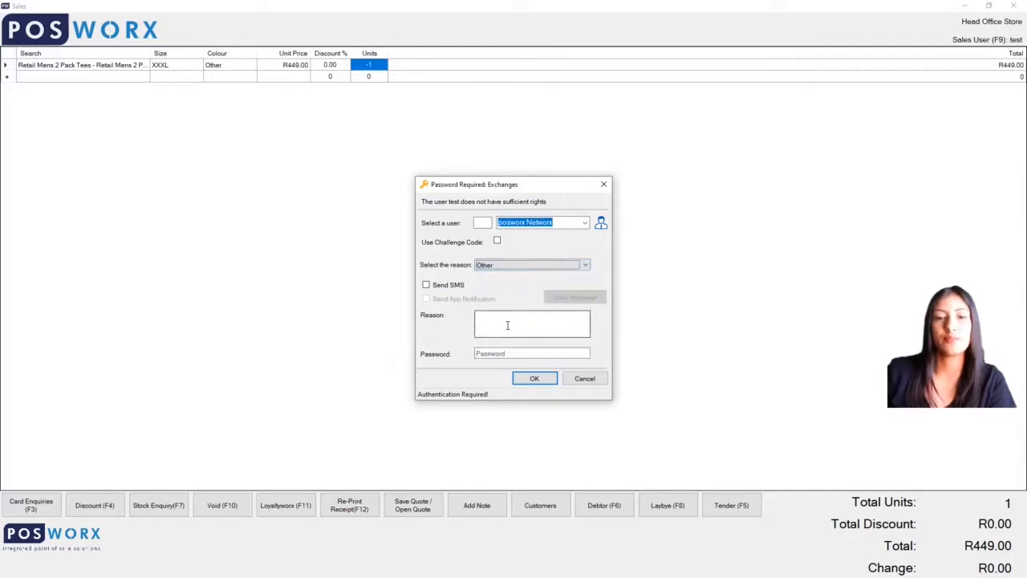
click(507, 325)
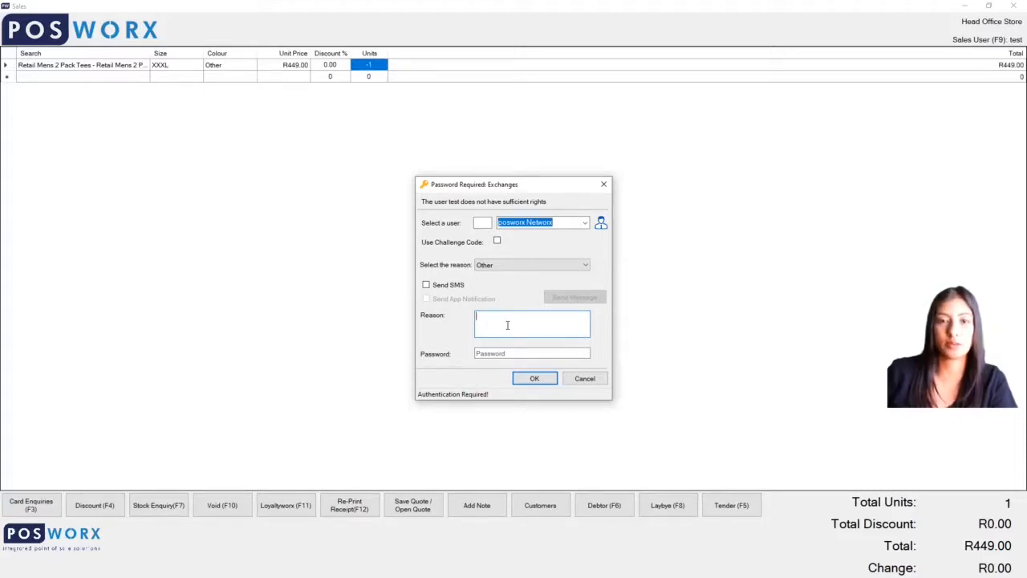
- Set the exchange reason to "Does not want the item" and authorise it with the selected user's password
click(585, 266)
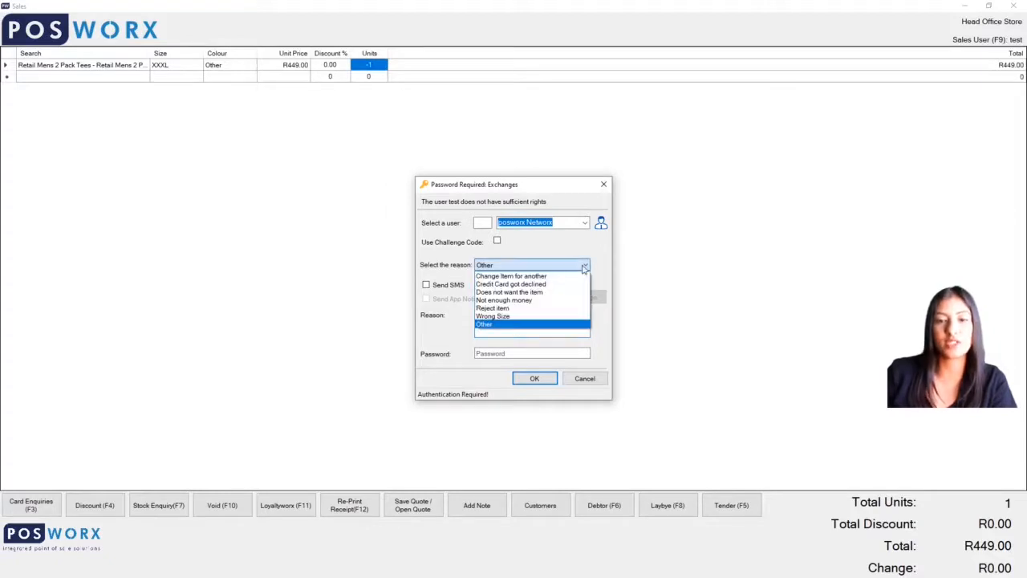
click(549, 293)
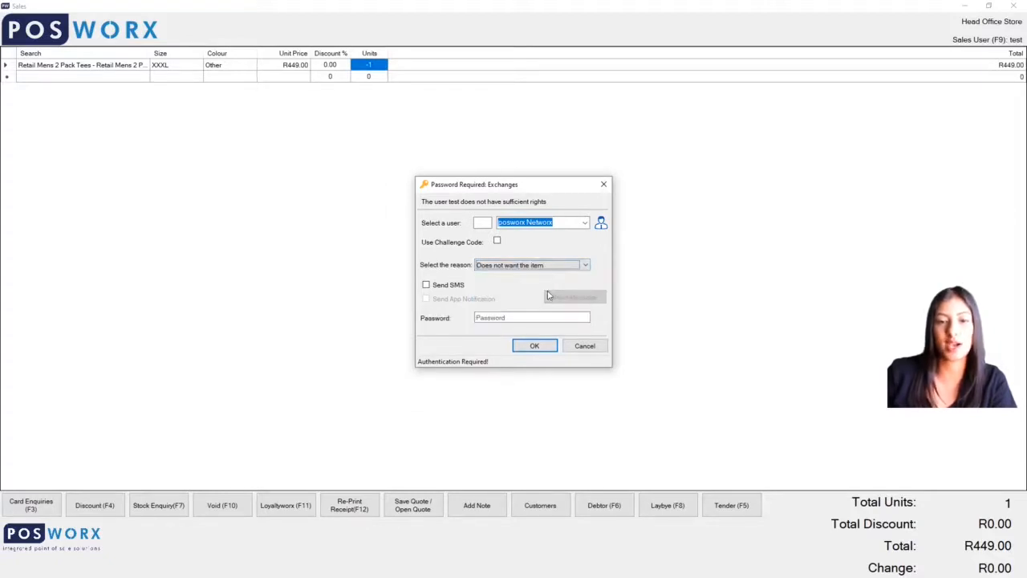
click(516, 319)
text(•••)
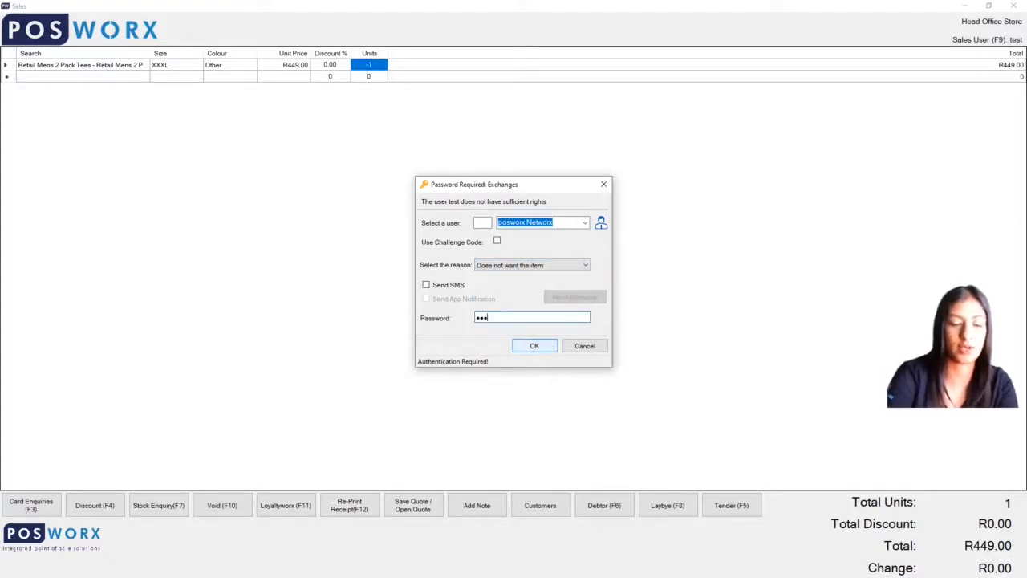
click(549, 347)
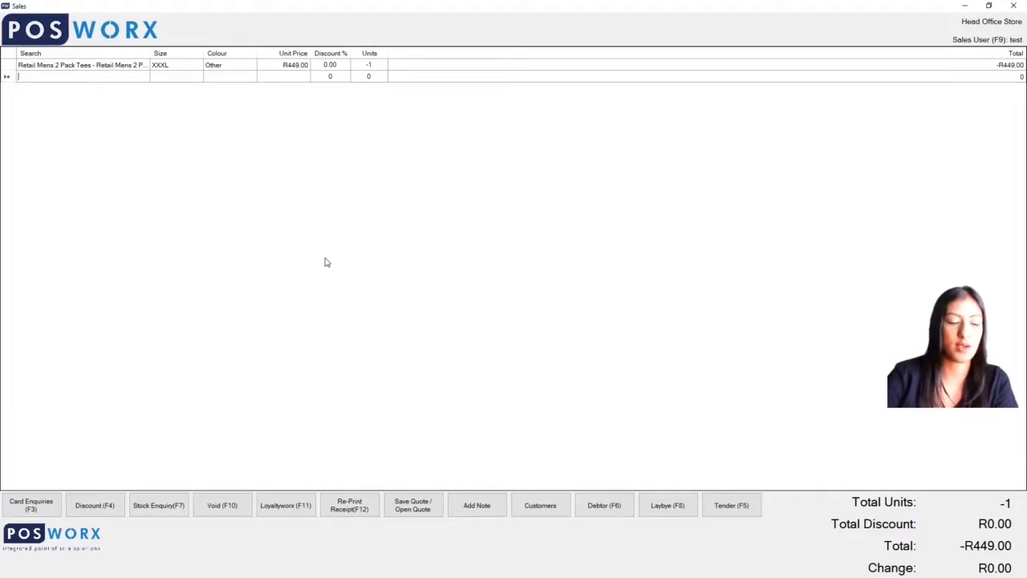
- Add one size S Retail Mens 2 Pack Tees as the replacement item and tender the R51.00 difference in cash
key(Return)
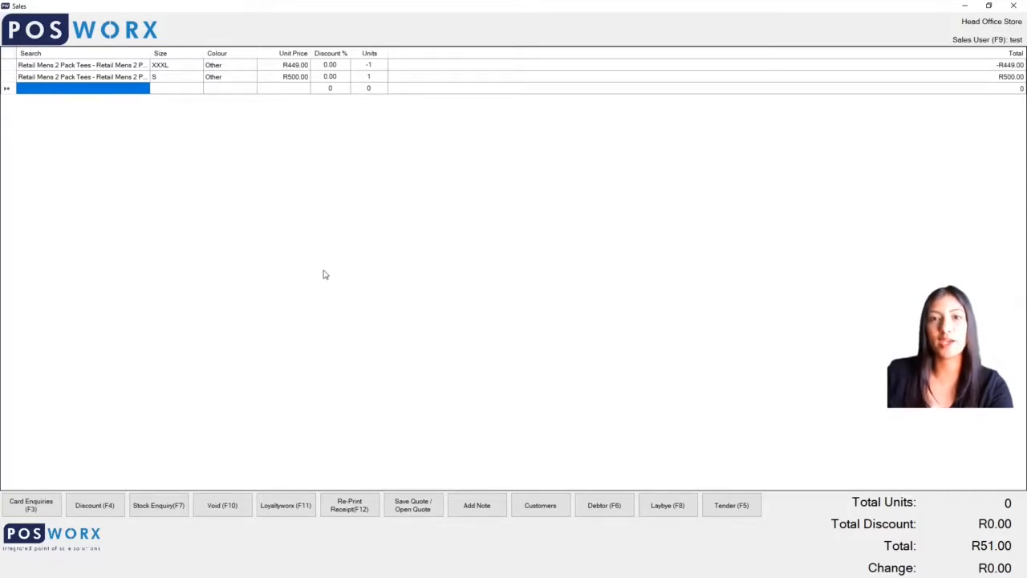
key(F5)
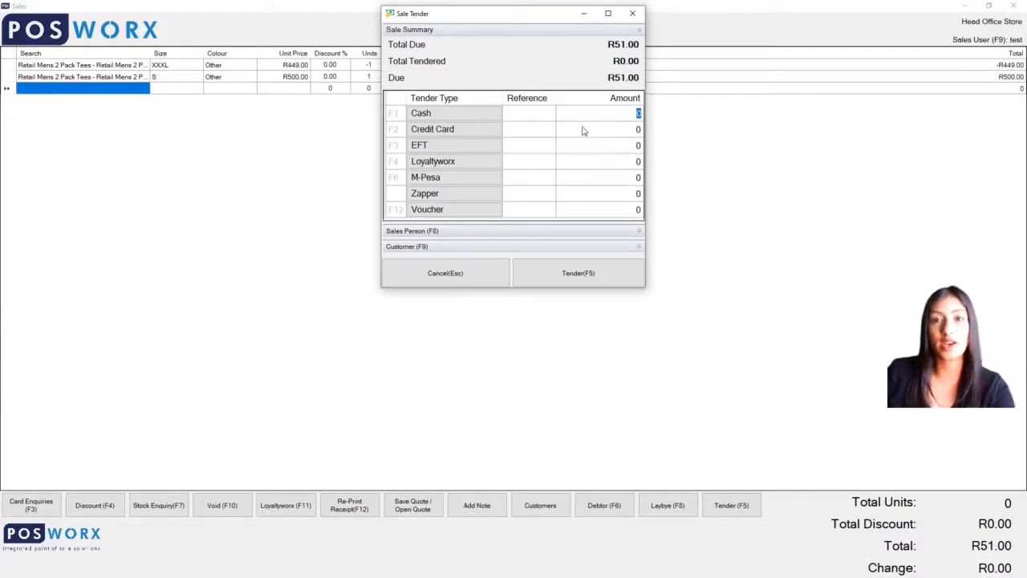
key(F1)
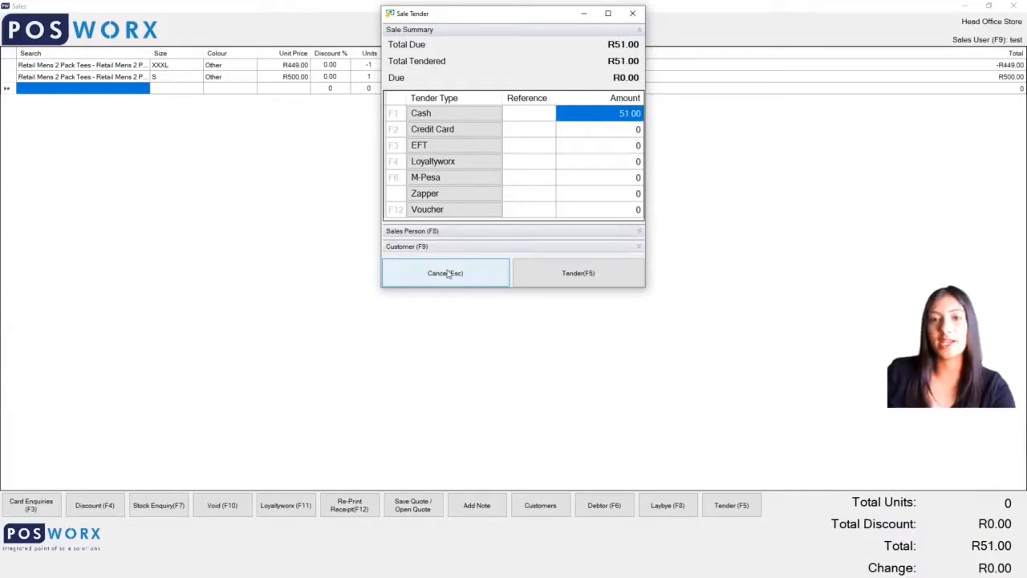
- Assign the last customer in the customer list to the sale and complete the tender
click(414, 249)
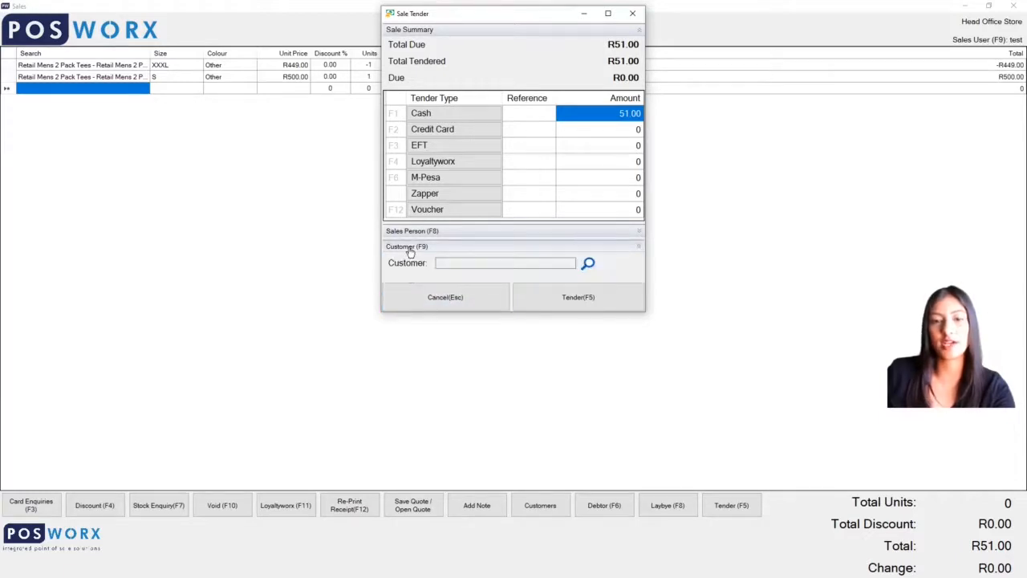
click(589, 268)
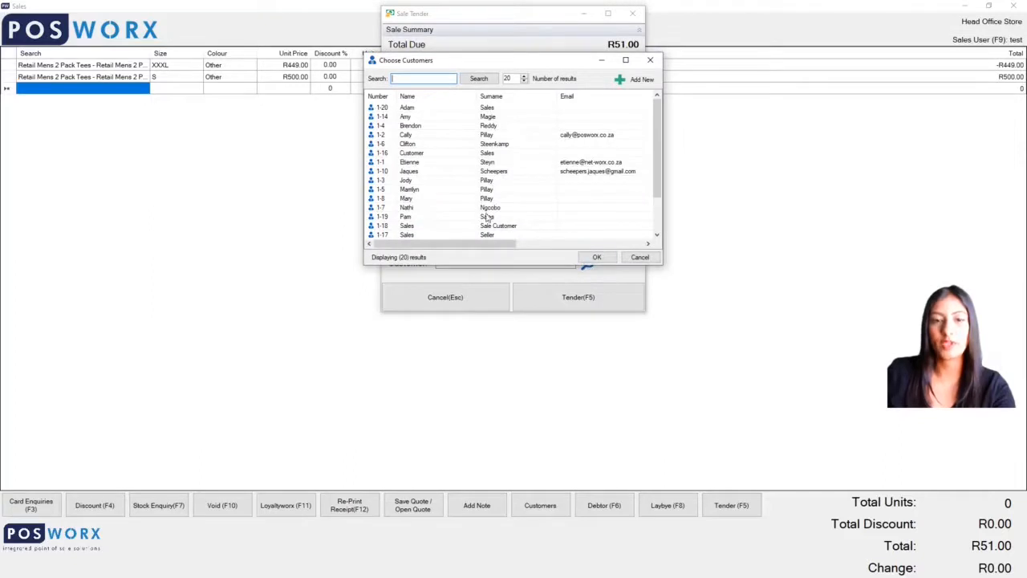
scroll(486, 217, down, 2)
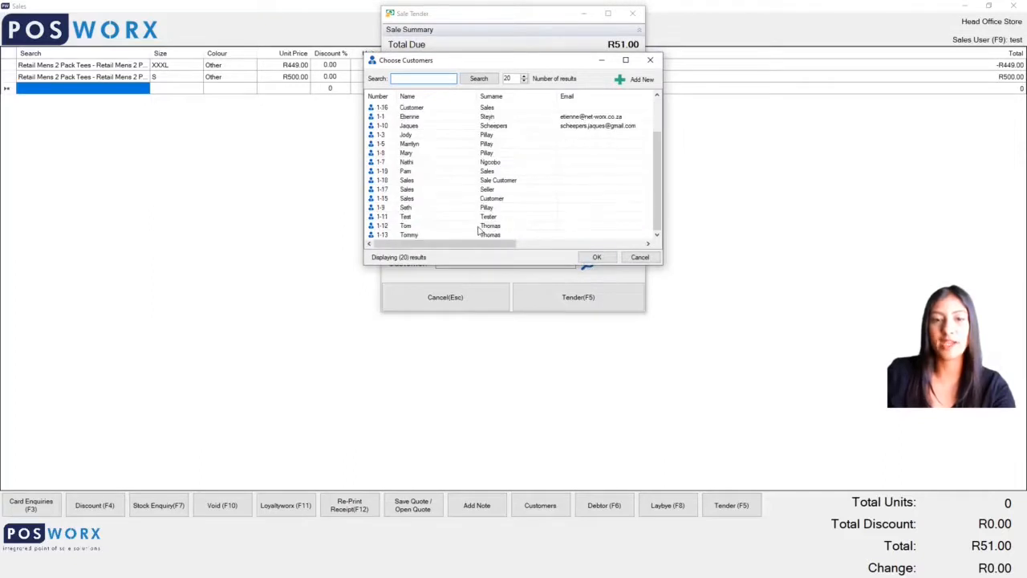
double_click(430, 235)
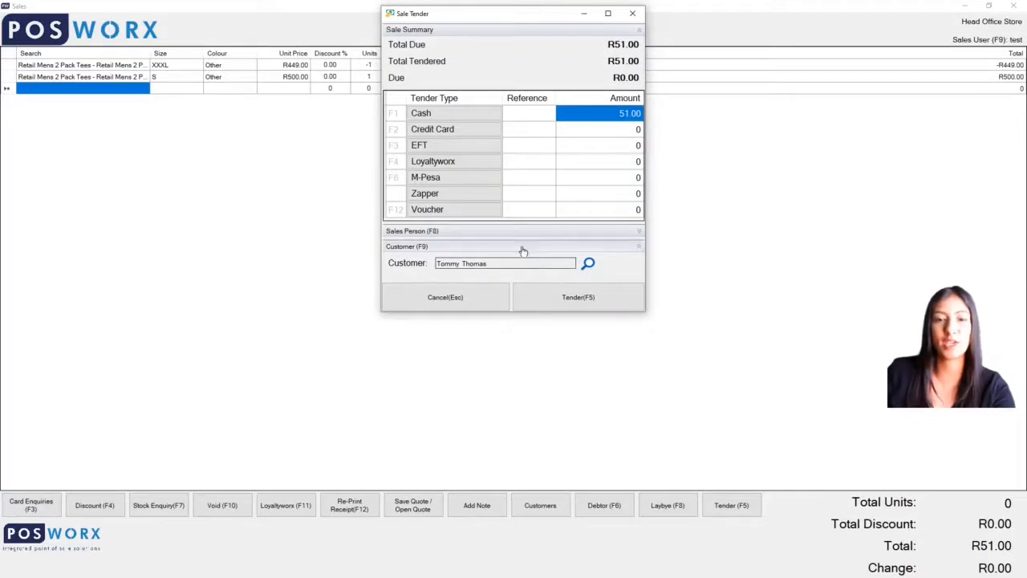
click(573, 299)
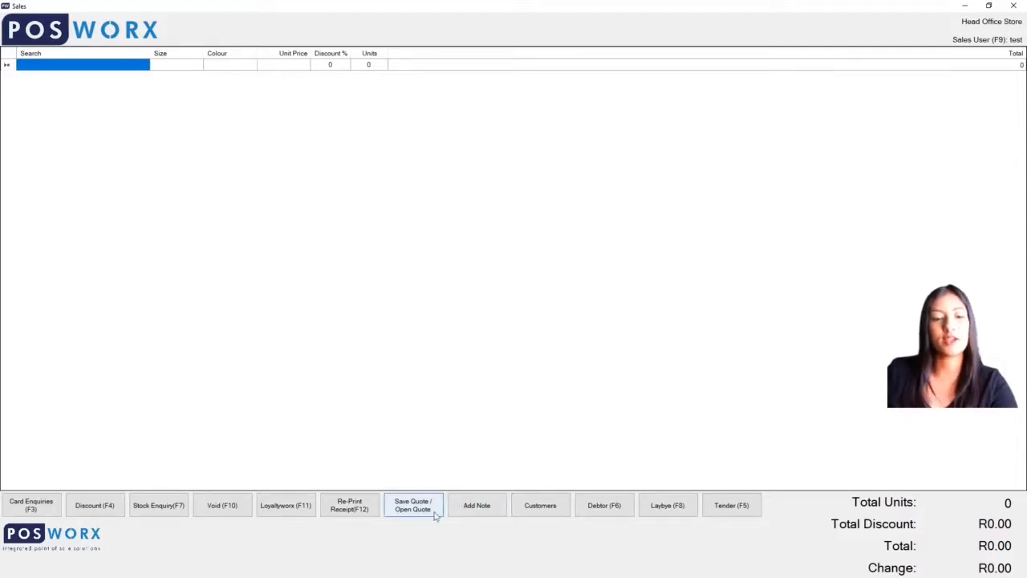
- Open the receipt reprint window and maximise it
click(357, 514)
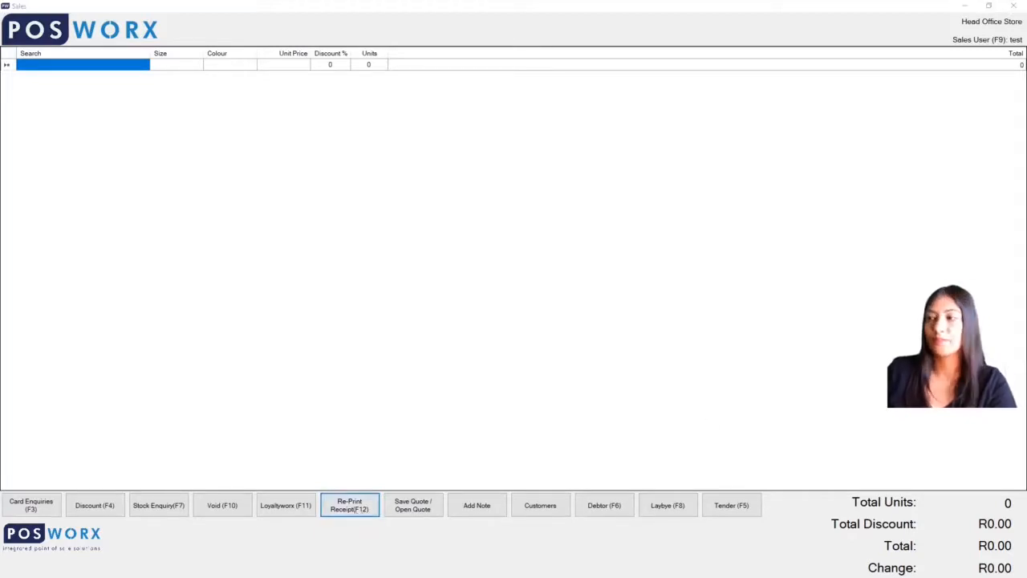
drag(503, 193, 495, 135)
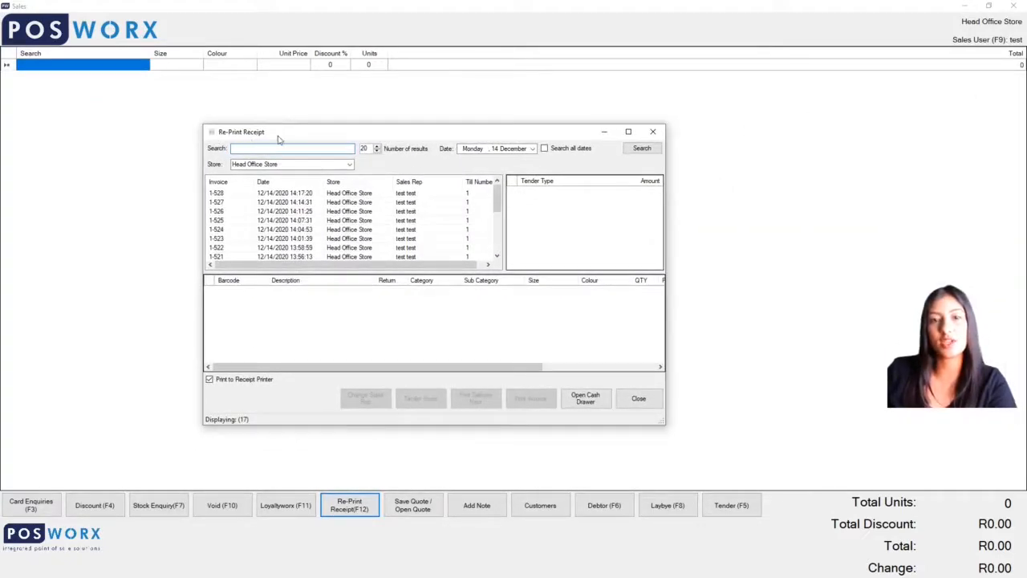
click(629, 133)
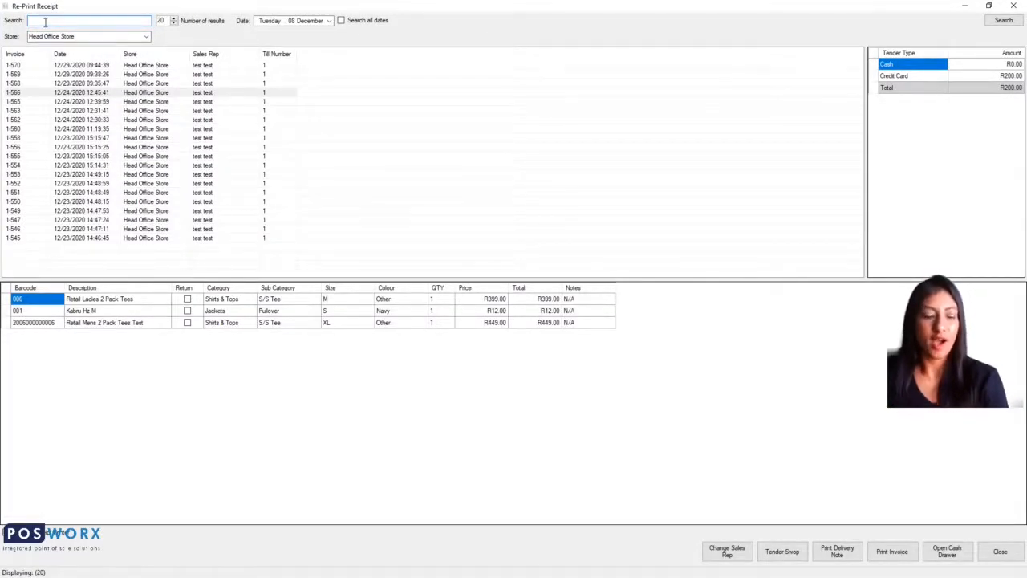
- Search the receipts for "tee" across all dates
text(tee)
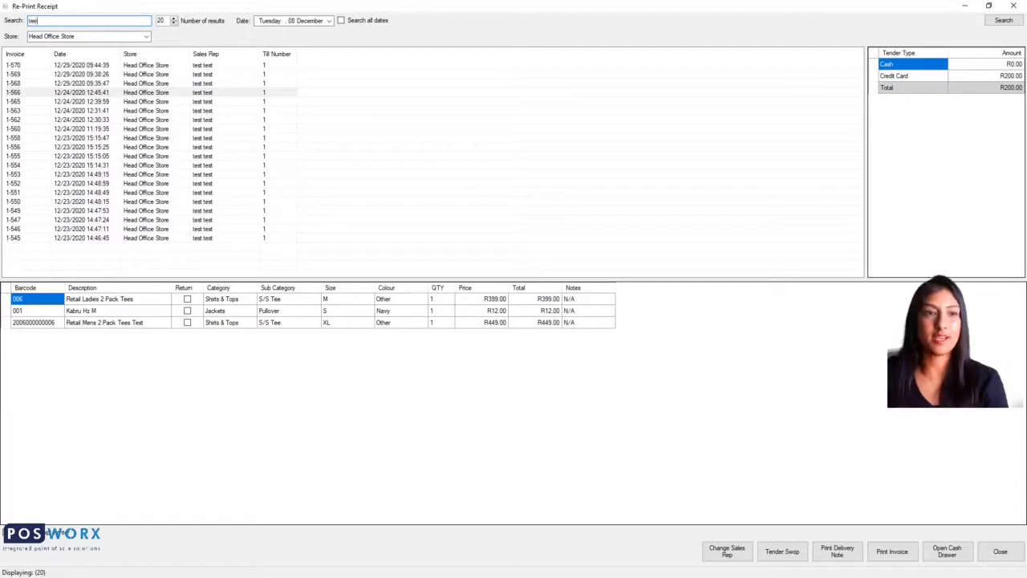
click(341, 21)
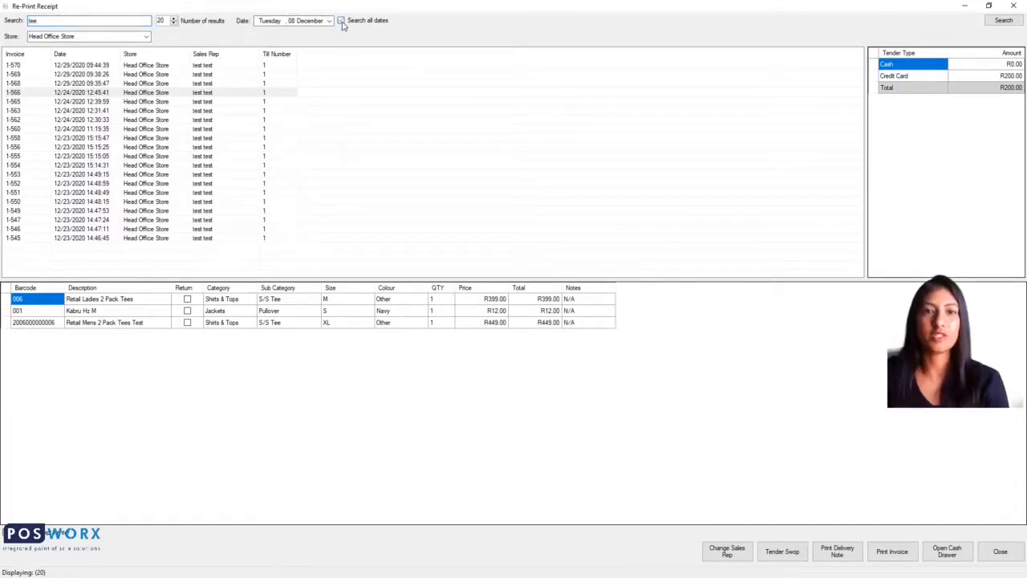
click(1002, 22)
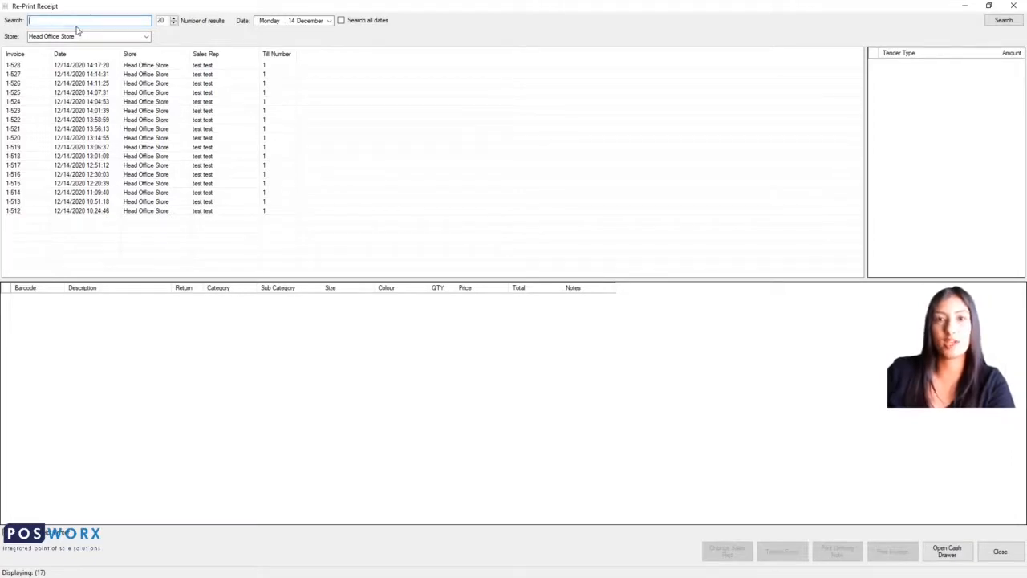
- Set the number of results to 30 and filter the receipts to Tuesday, 8 December 2020
click(174, 18)
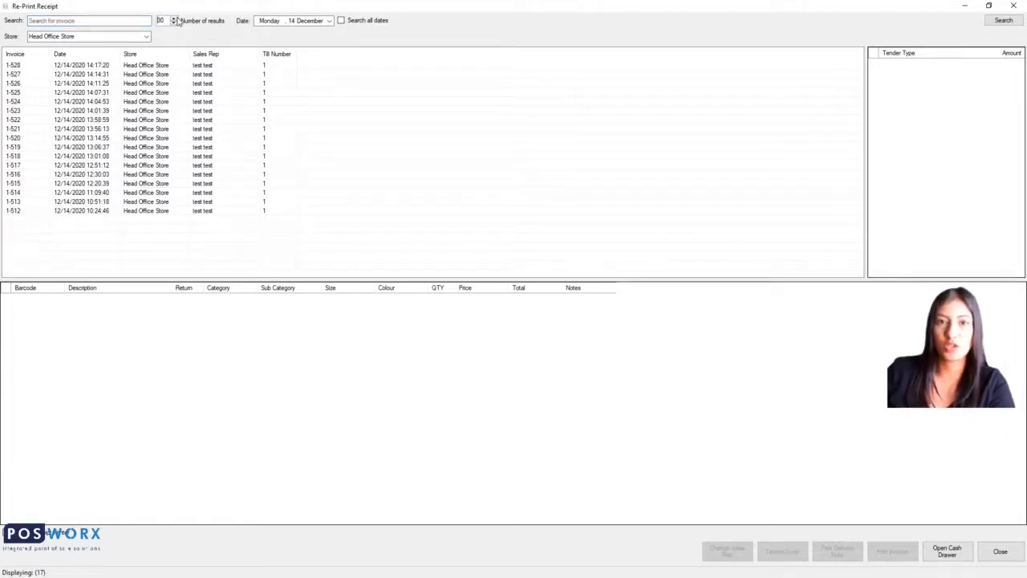
click(329, 22)
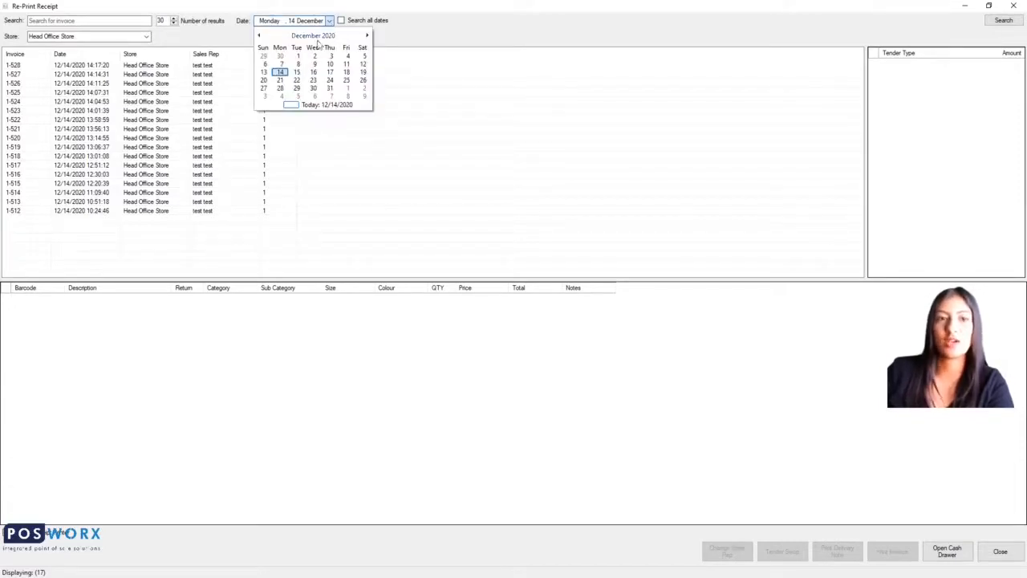
click(265, 73)
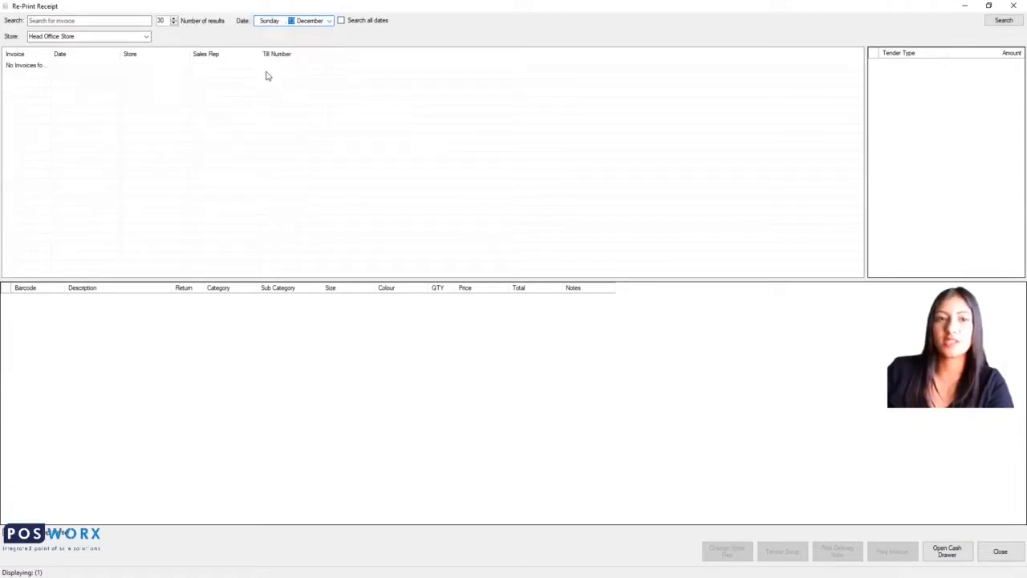
click(329, 23)
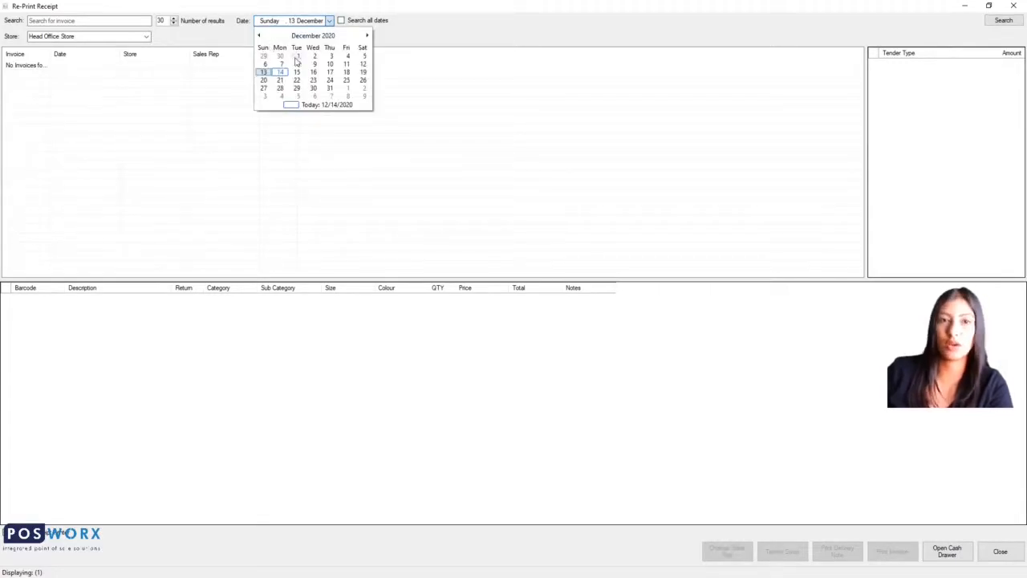
click(298, 64)
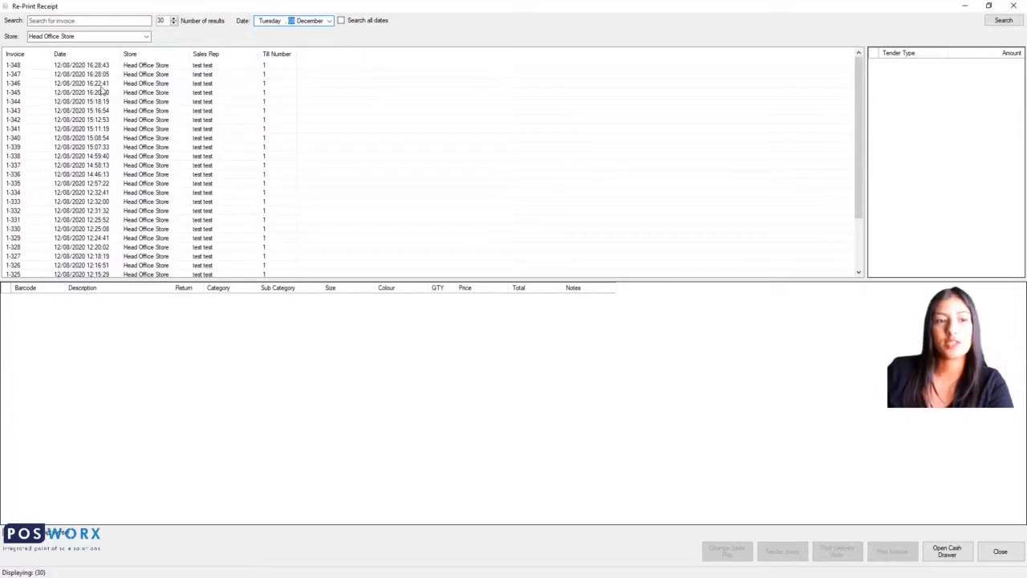
- Mark the XL Retail Mens 2 Pack Tees Test on the 12/08/2020 16:22:41 invoice for return and submit the selected item for return
click(99, 83)
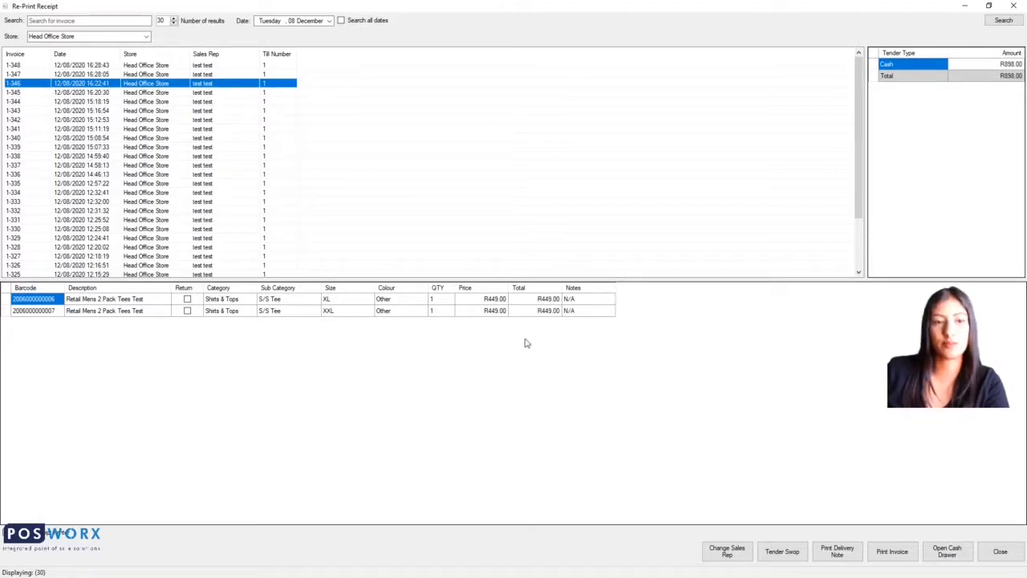
click(187, 300)
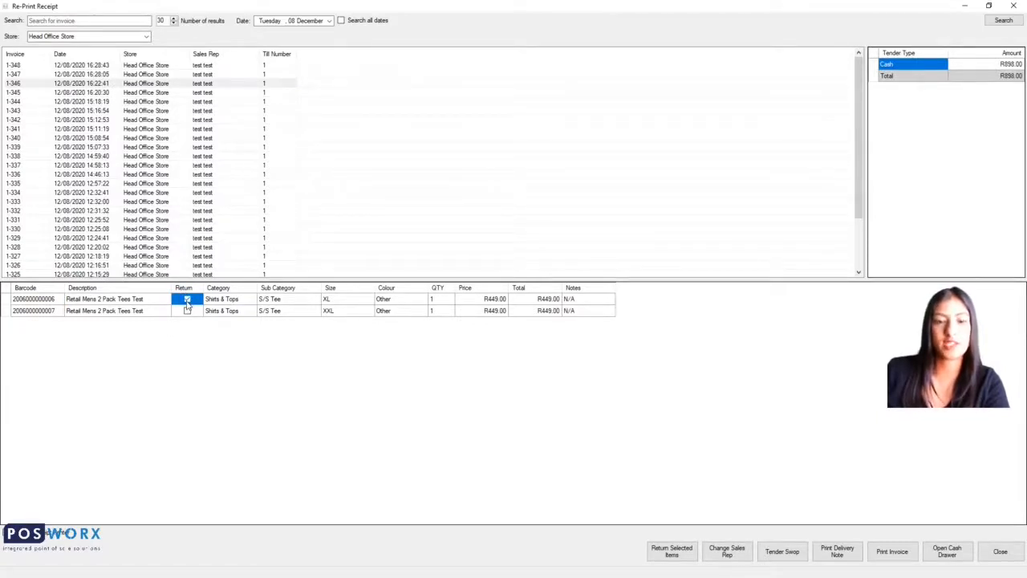
click(676, 556)
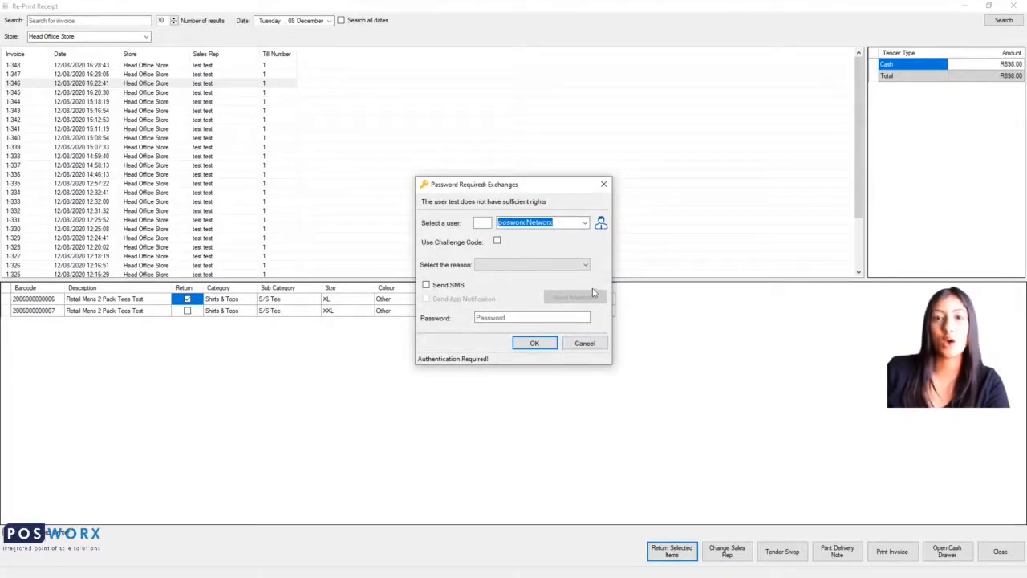
- Authorise the exchange with the reason "Does not want the item" and the authorising user's password
click(586, 265)
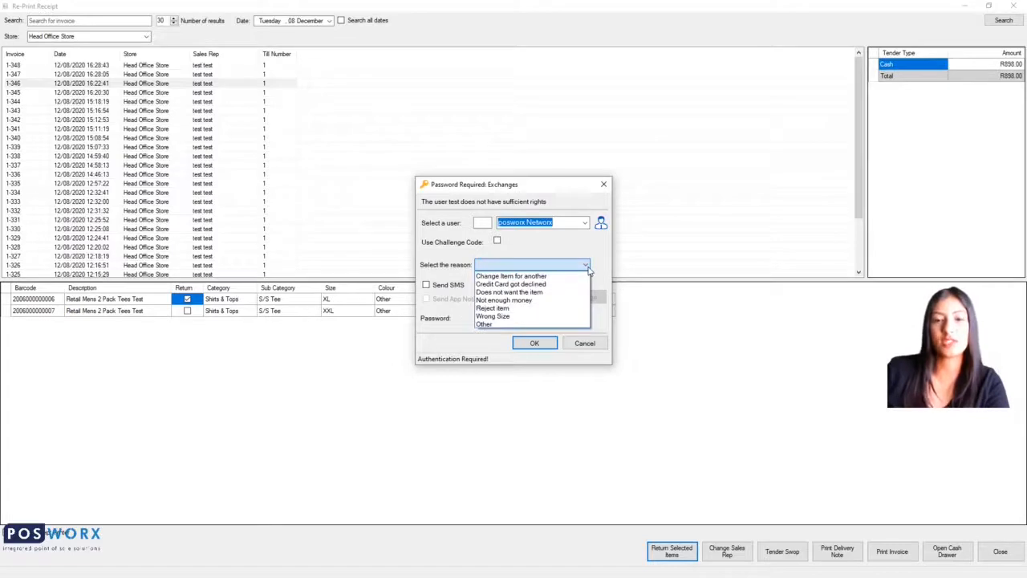
click(551, 293)
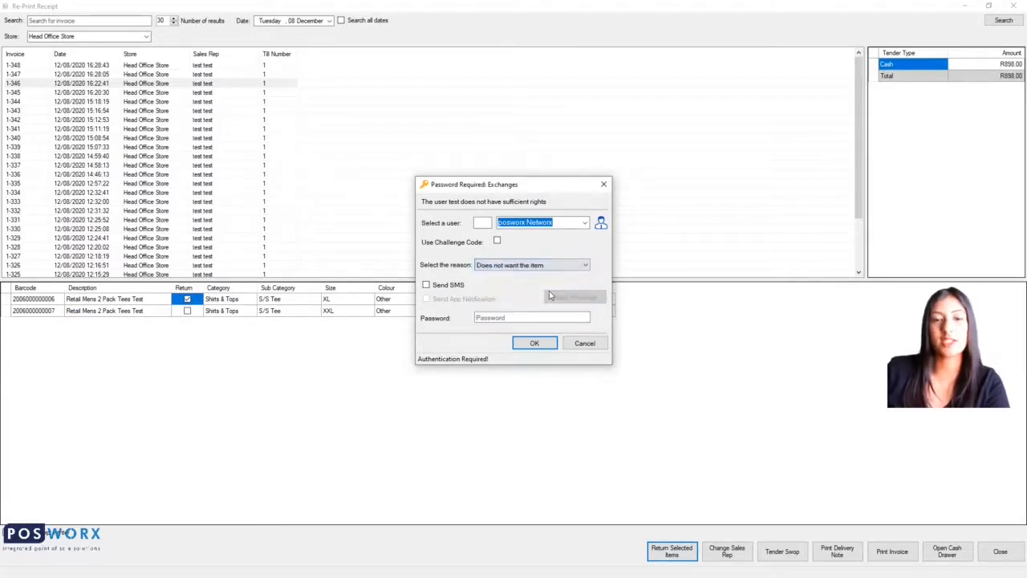
click(554, 318)
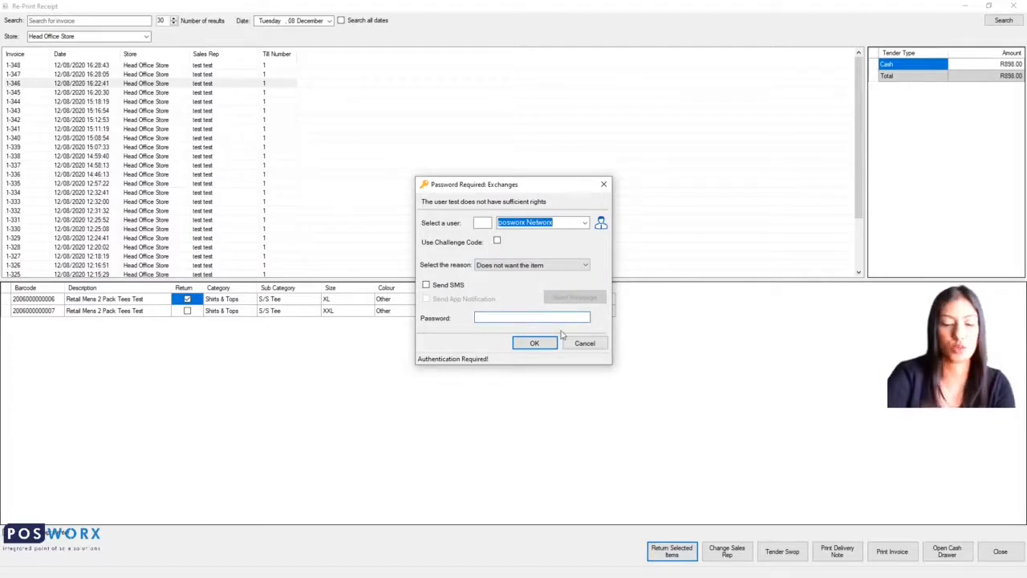
text(•••••••)
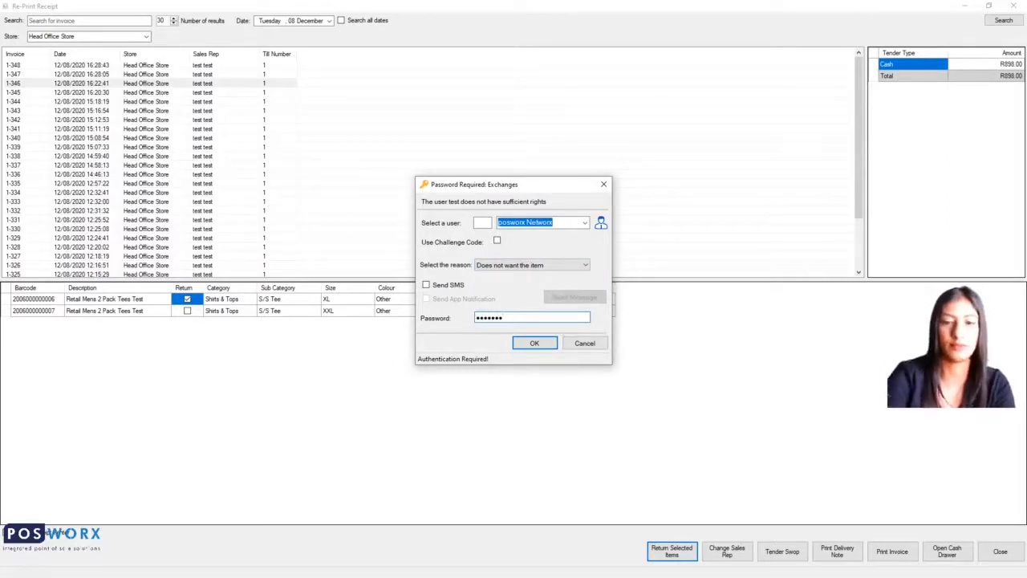
key(Return)
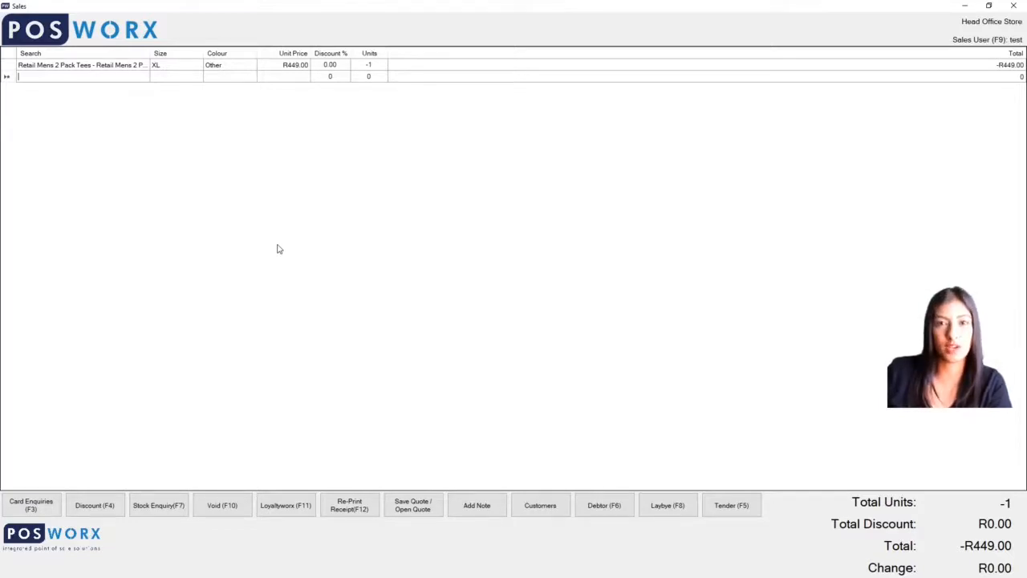
- Tender the -449.00 refund to Credit Card, authorising it with the reason Other, the note "refund" and the authorising user's password
key(F5)
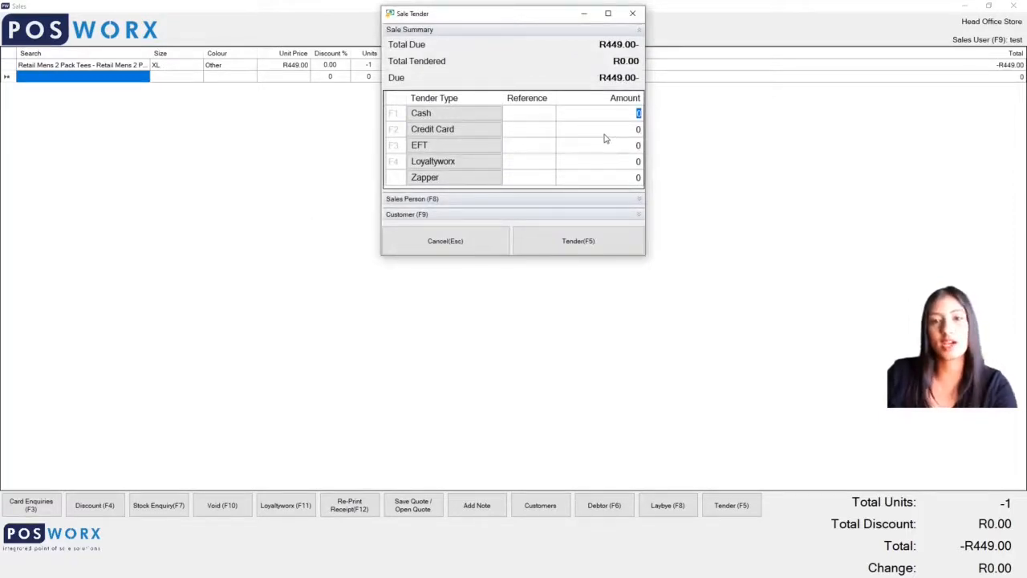
key(F1)
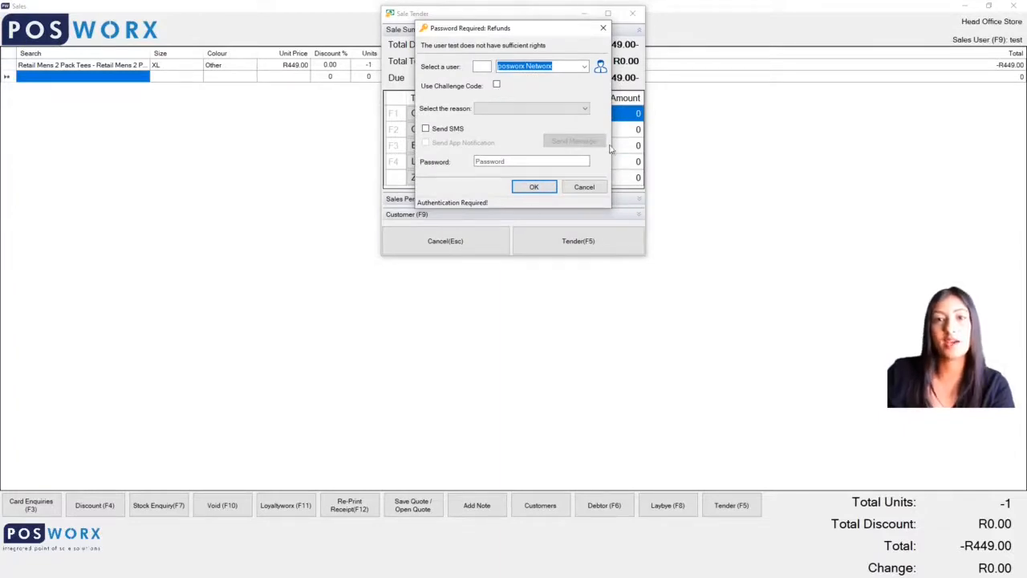
click(585, 108)
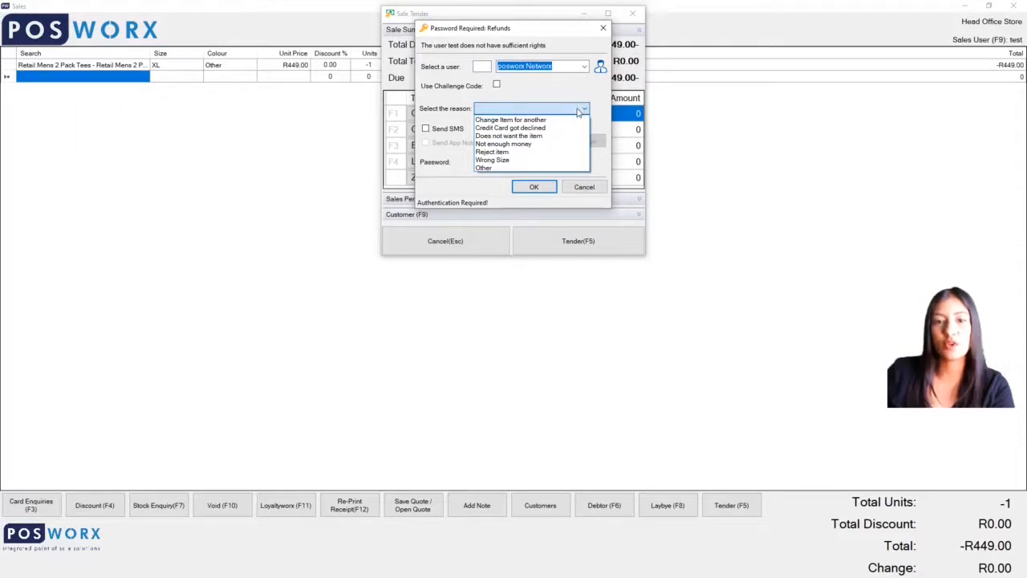
click(486, 168)
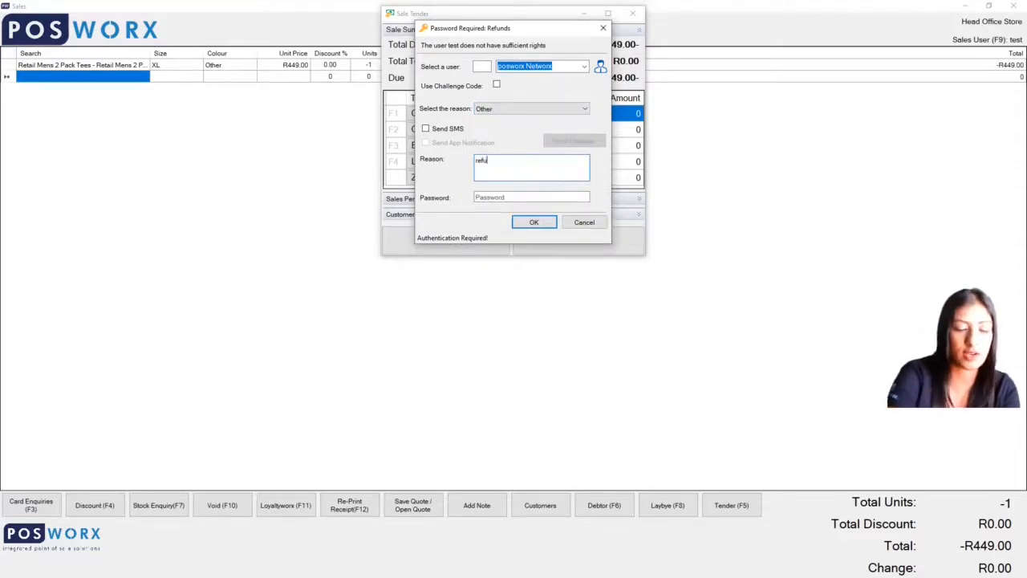
click(514, 198)
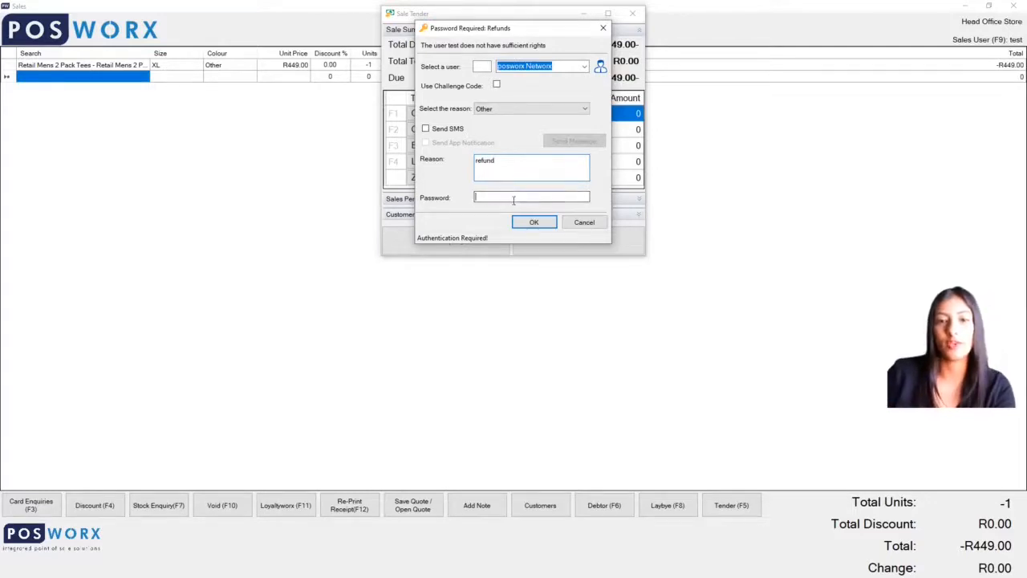
text(●●●●●●)
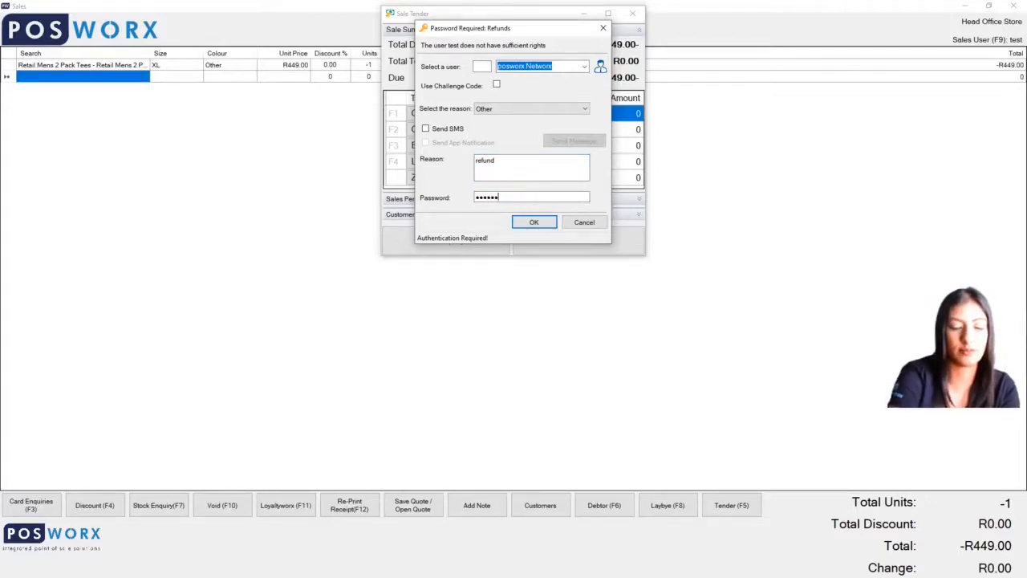
text(●)
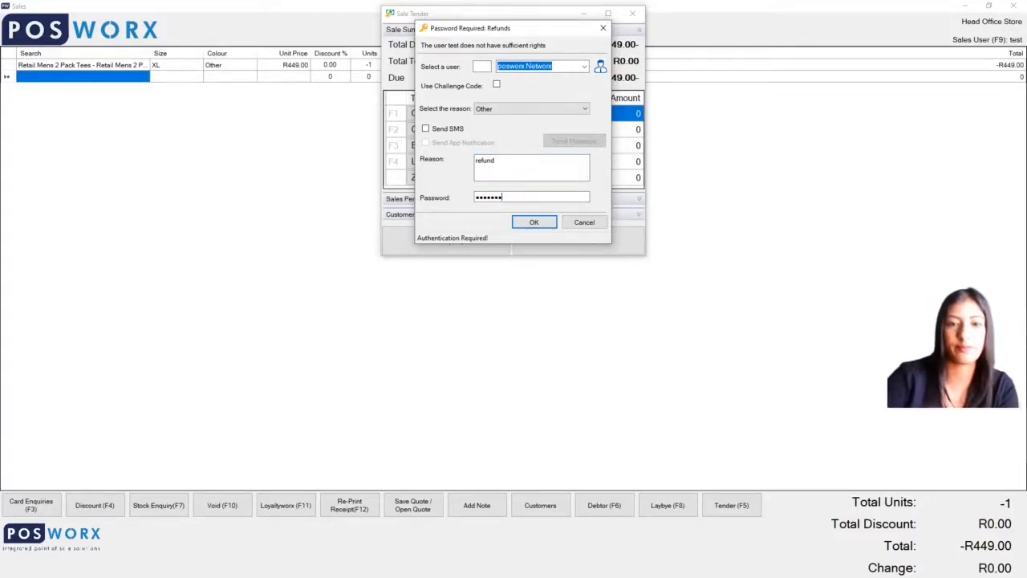
click(536, 223)
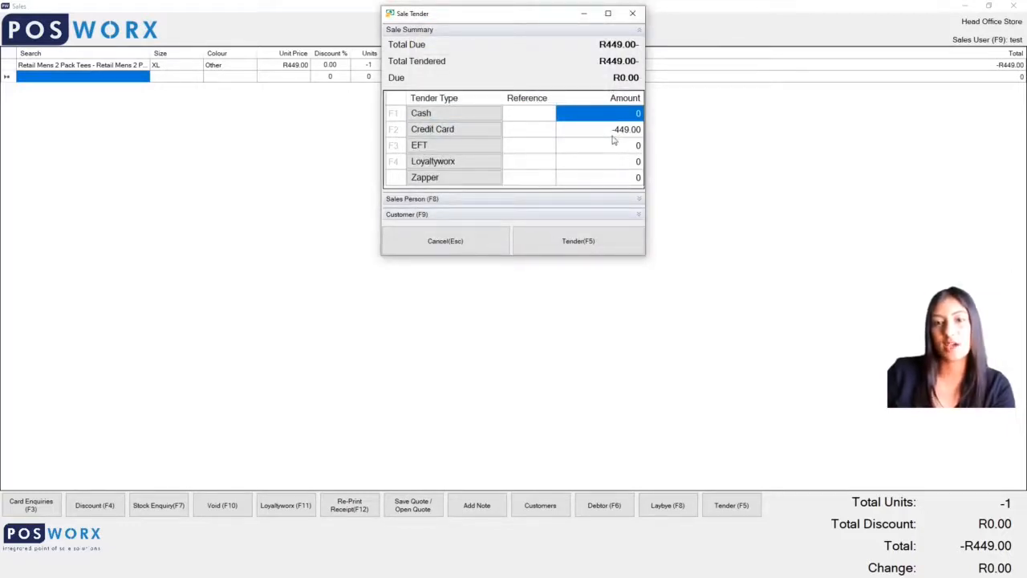
- Assign the first customer in the customer list to the refund and complete the tender
click(423, 215)
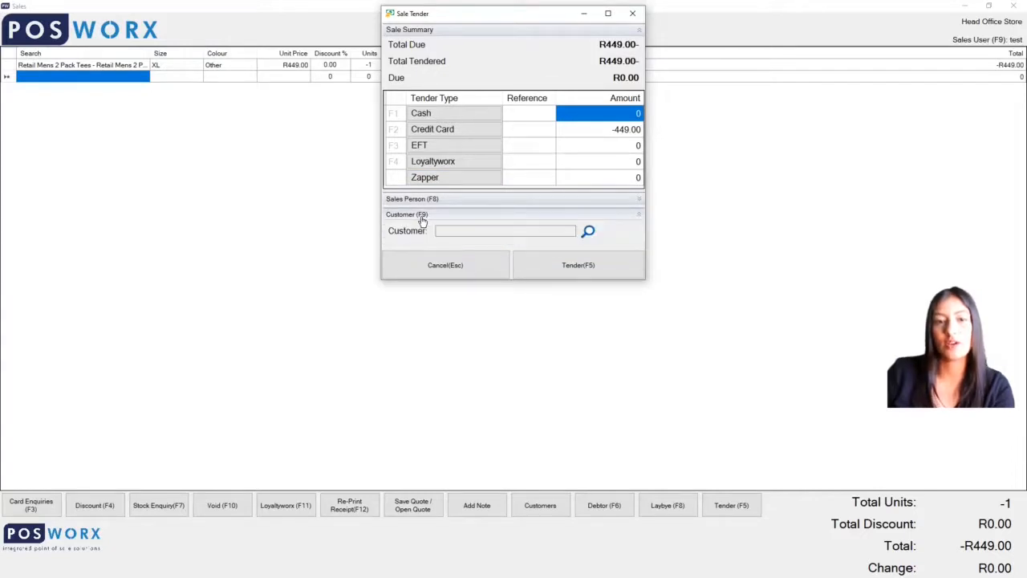
click(590, 234)
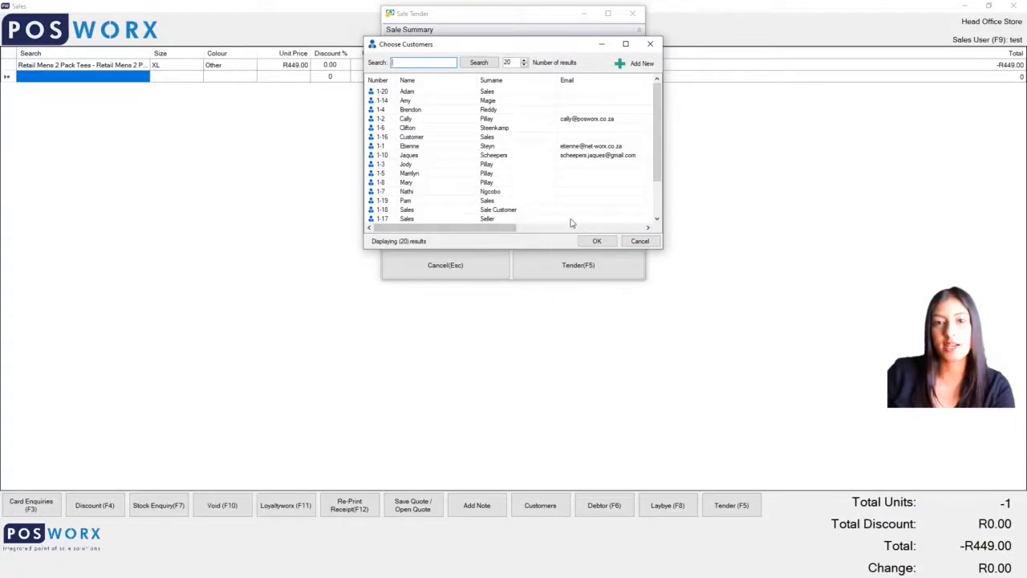
double_click(424, 94)
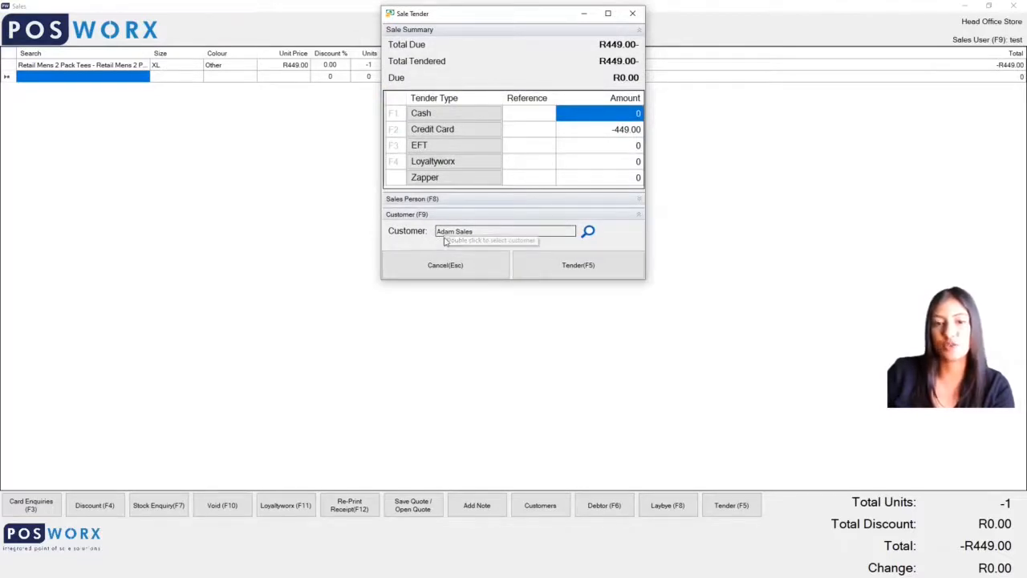
click(571, 272)
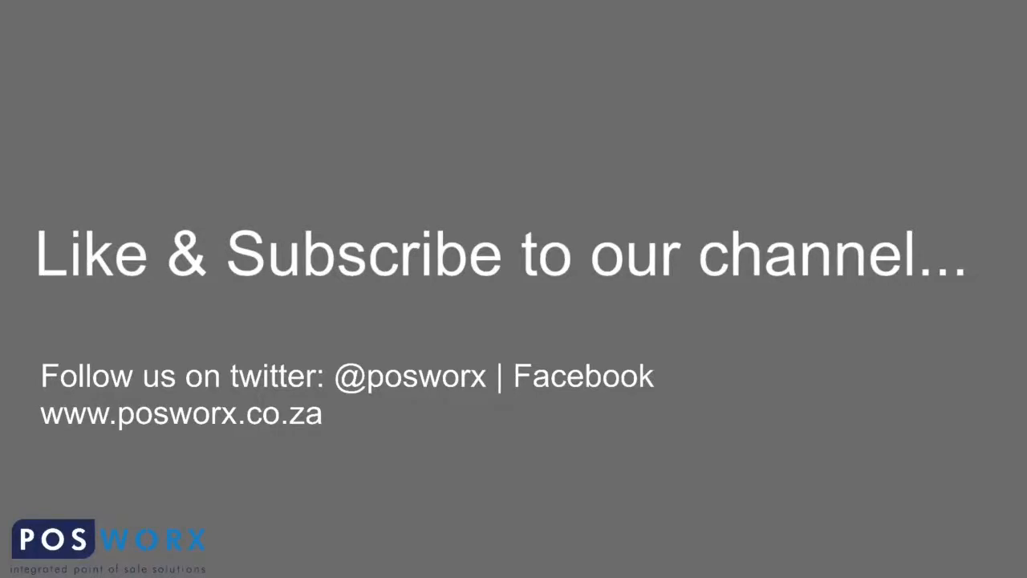